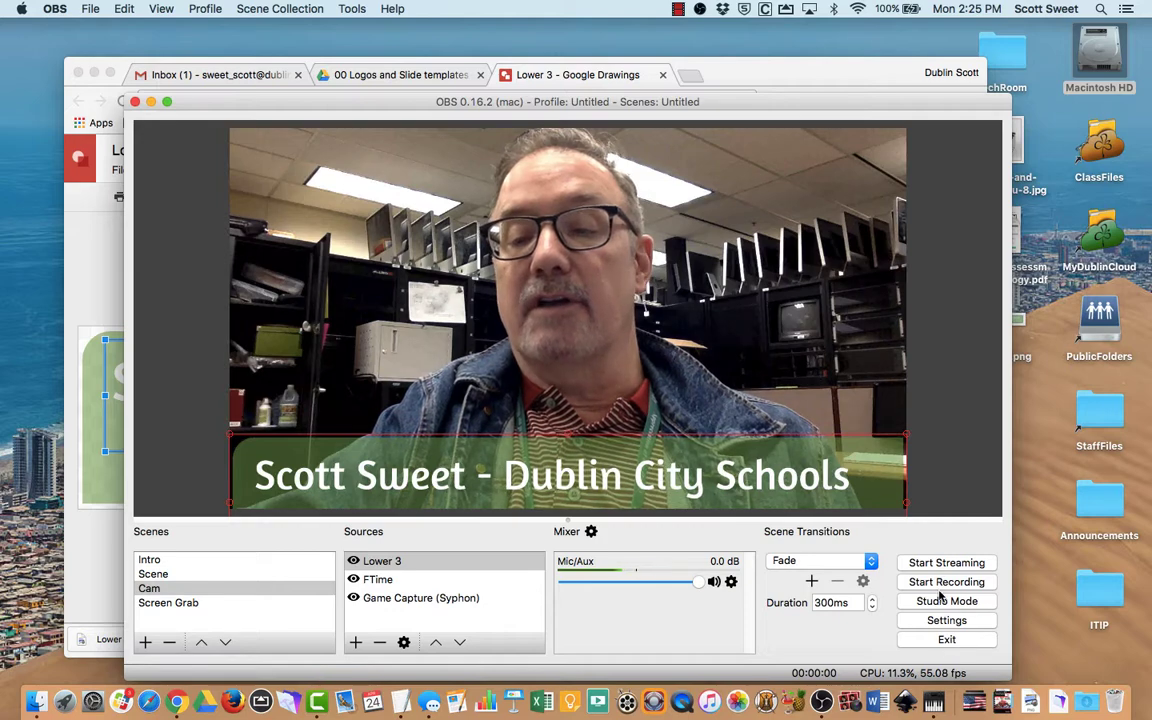
Confirm the 1280x720 rescaled output in OBS Settings, then bring the Lower 3 drawing forward.
{"action": "left_click", "coordinate": [946, 621]}
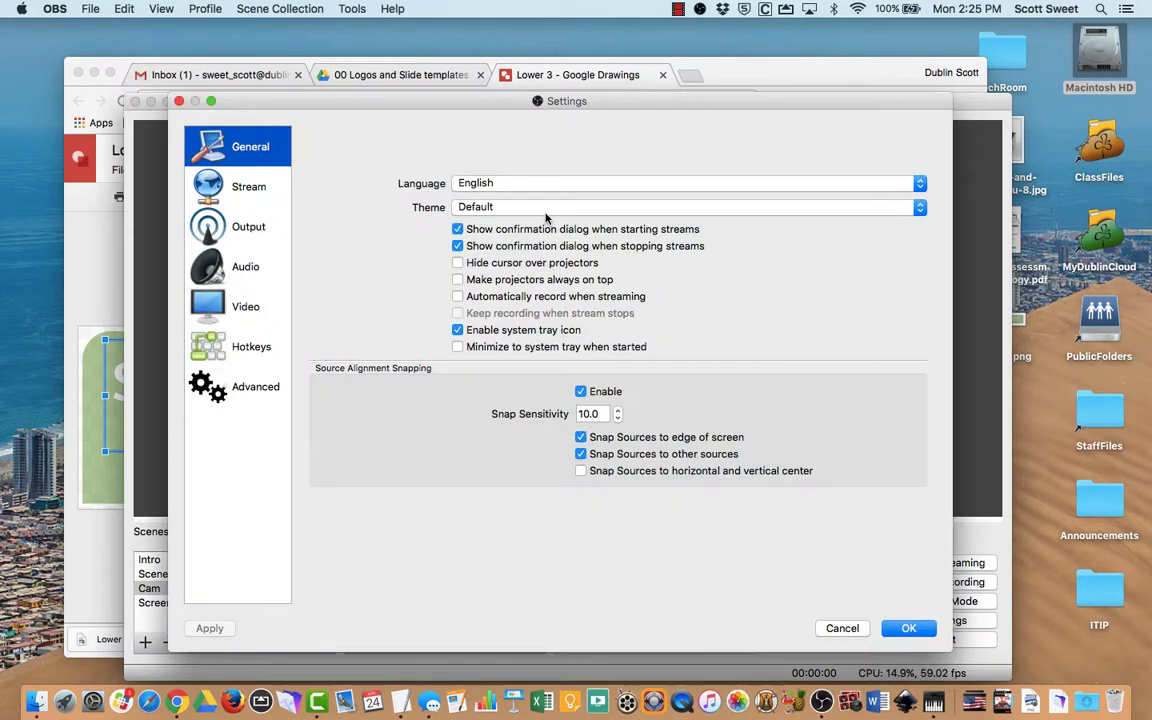
{"action": "left_click", "coordinate": [251, 192]}
{"action": "left_click", "coordinate": [245, 230]}
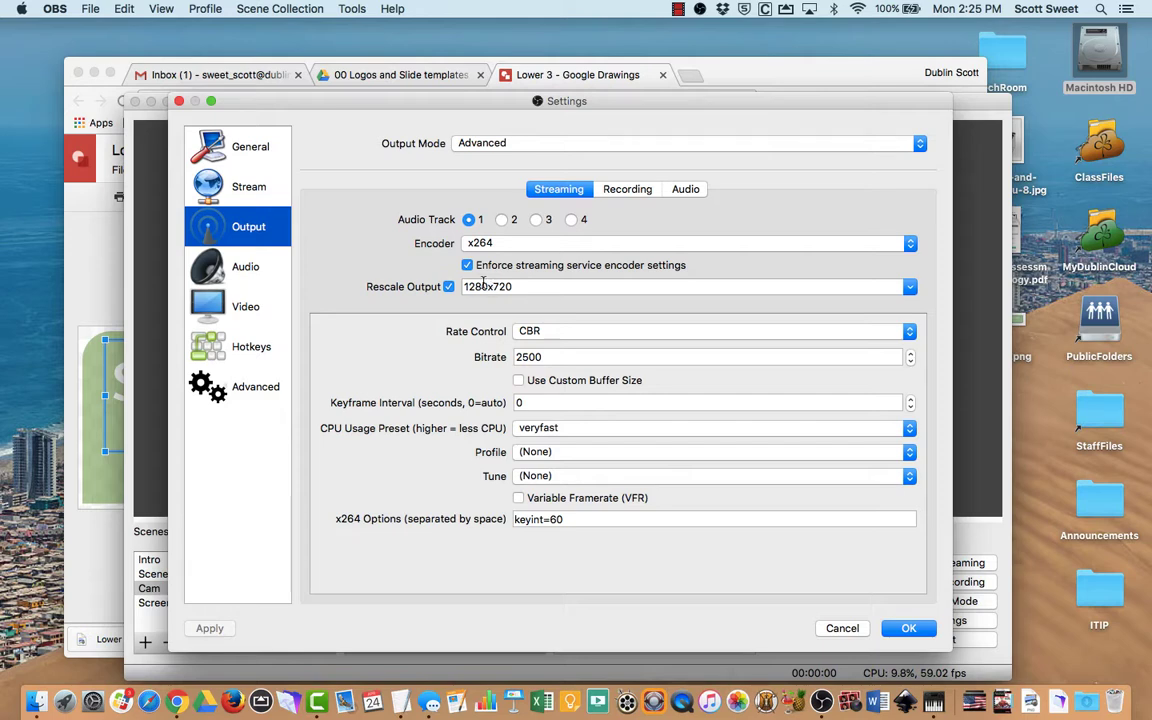
{"action": "left_click", "coordinate": [110, 245]}
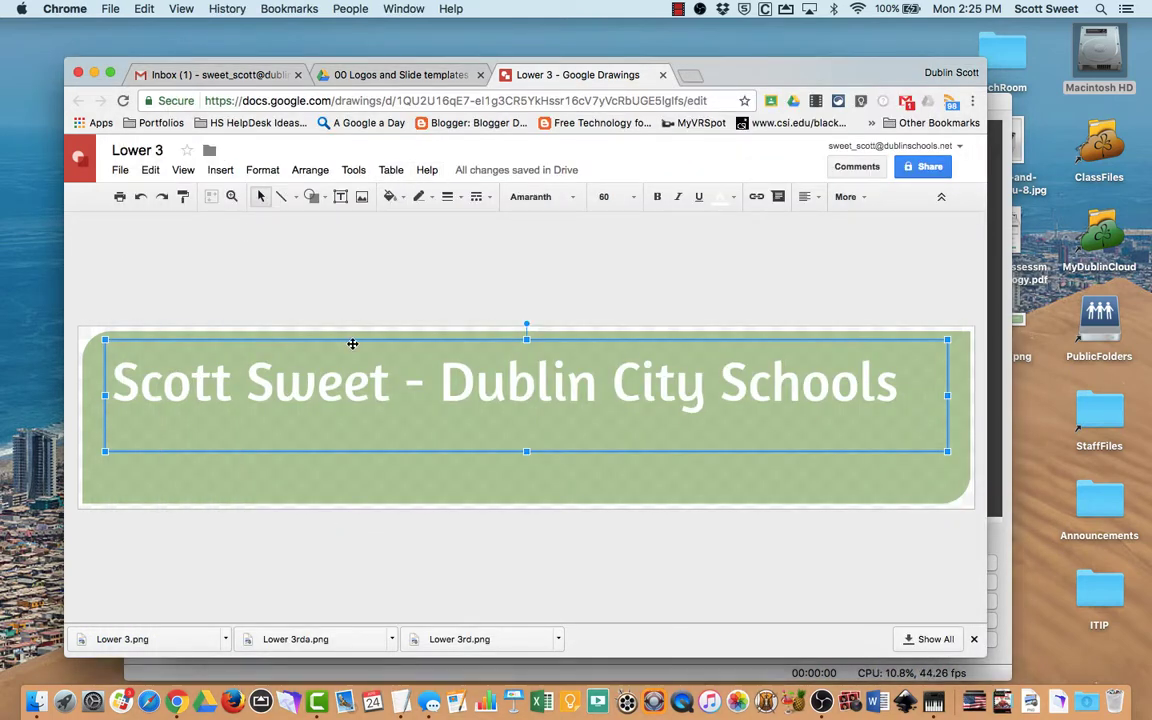
Set the Lower 3 drawing's page to a custom size of 1280 × 260 pixels.
{"action": "left_click", "coordinate": [121, 171]}
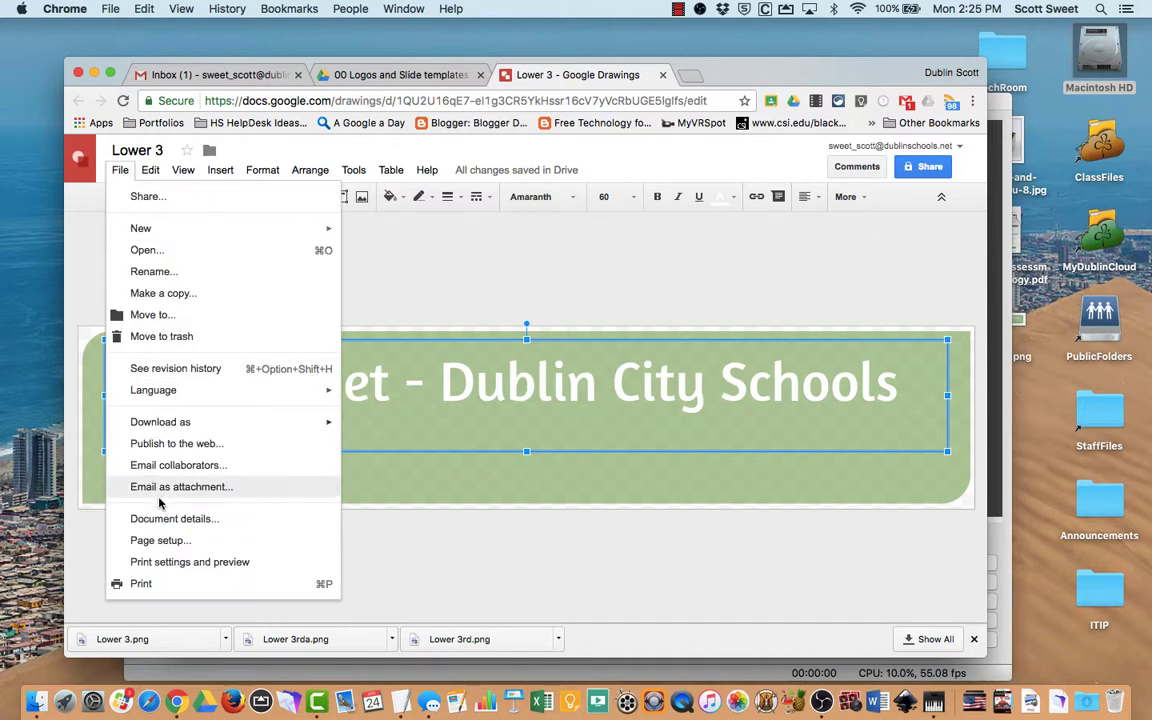
{"action": "left_click", "coordinate": [160, 541]}
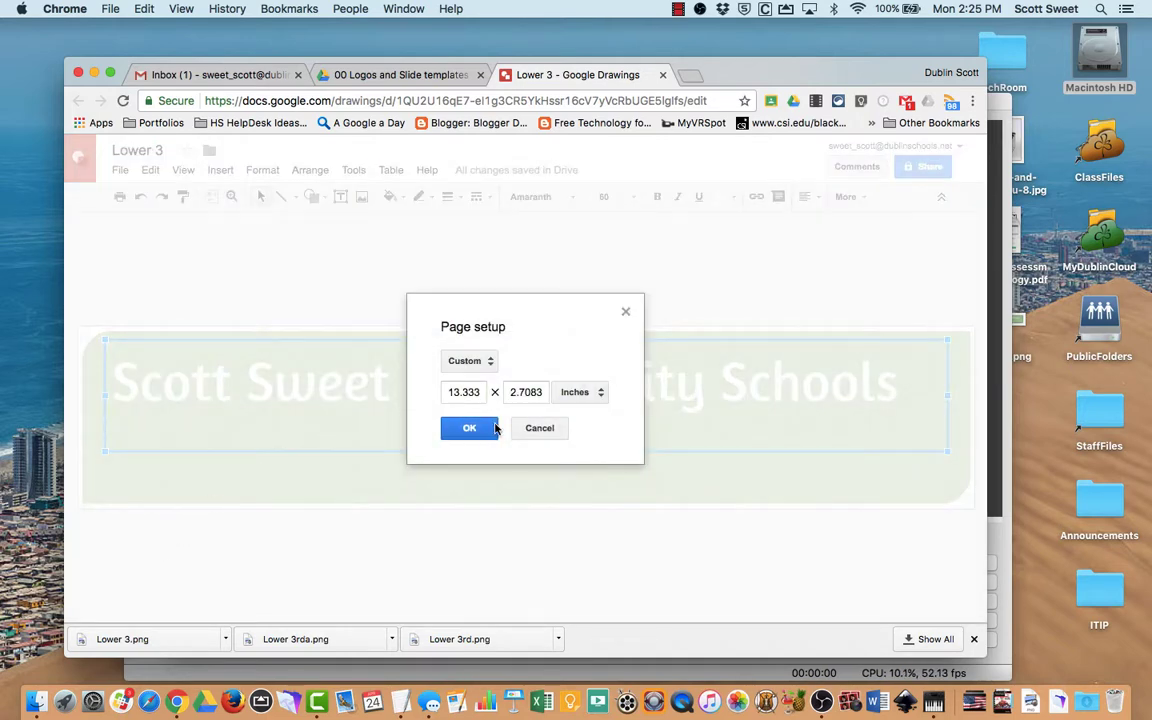
{"action": "left_click", "coordinate": [582, 396]}
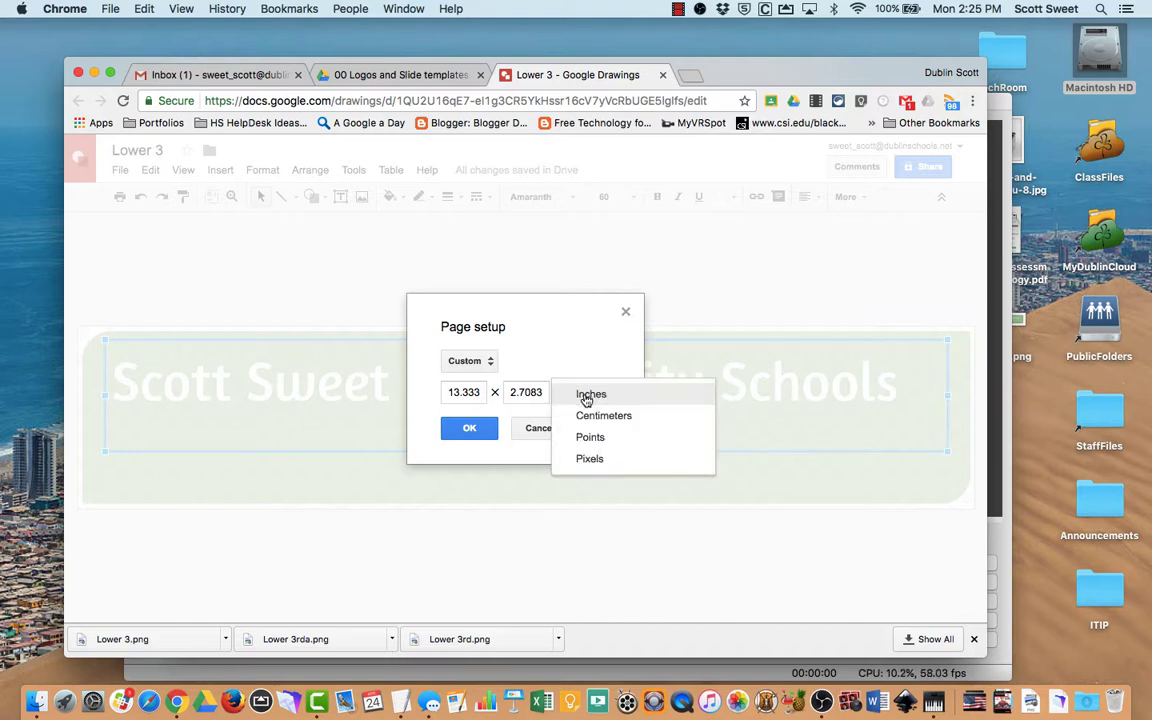
{"action": "left_click", "coordinate": [582, 459]}
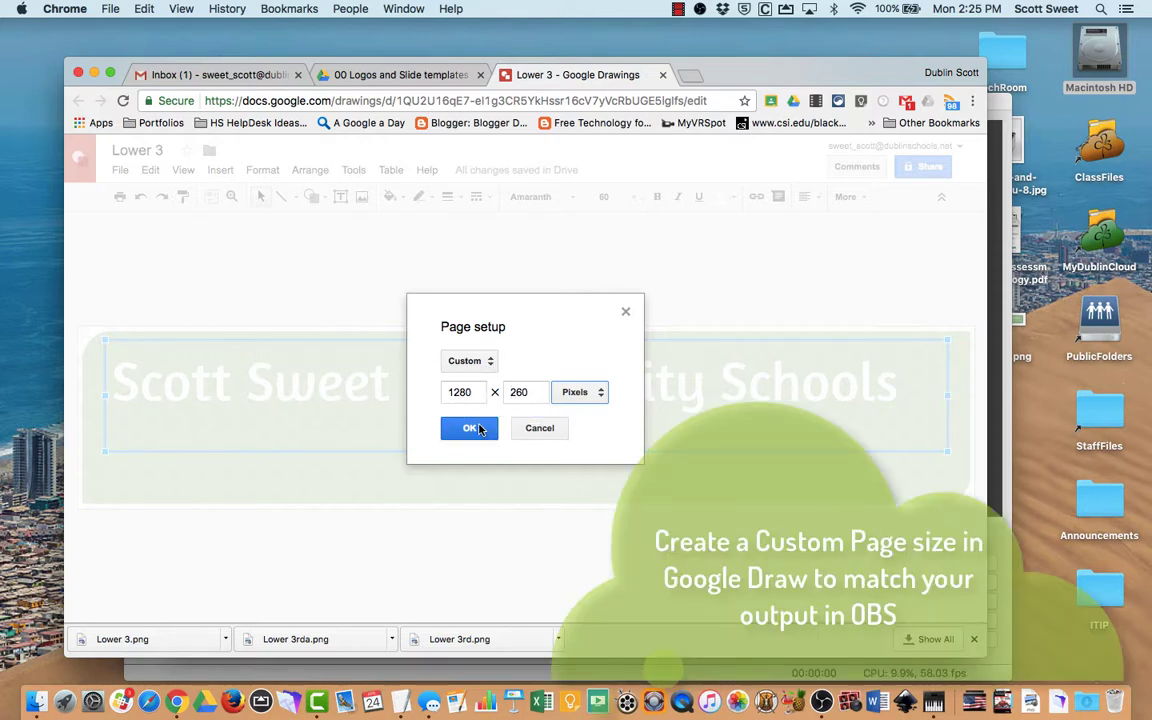
{"action": "left_click", "coordinate": [470, 428]}
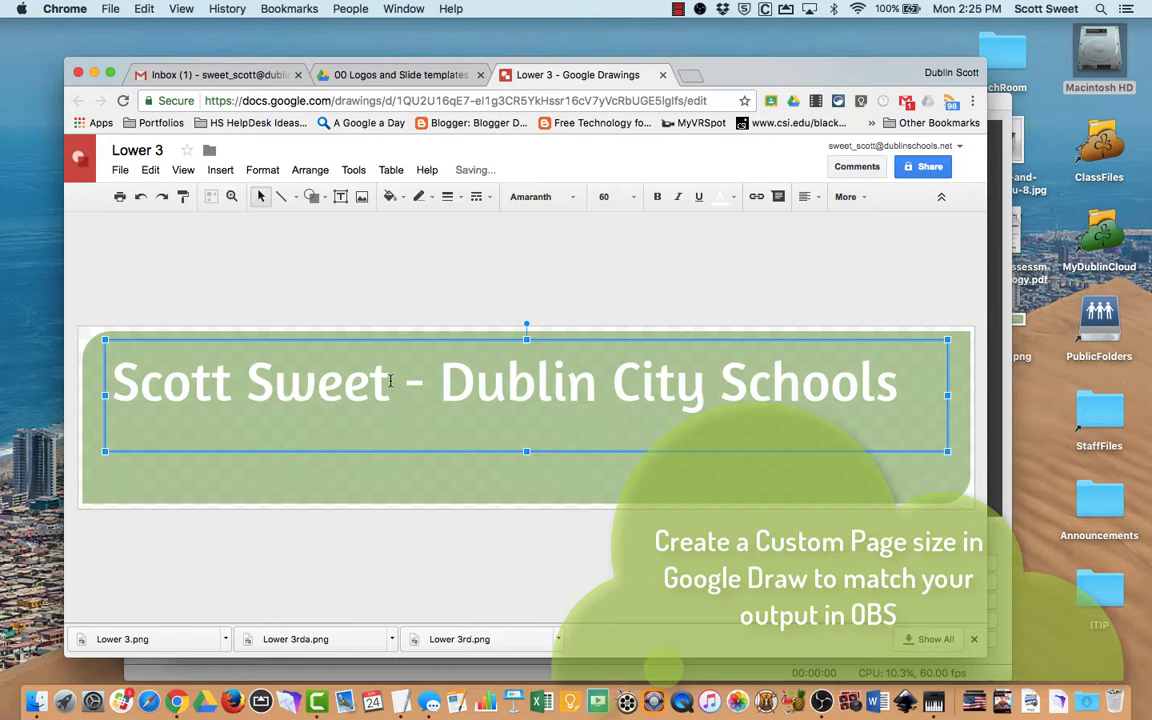
Replace 'Dublin City Schools' in the banner text with 'GET'.
{"action": "triple_click", "coordinate": [443, 392]}
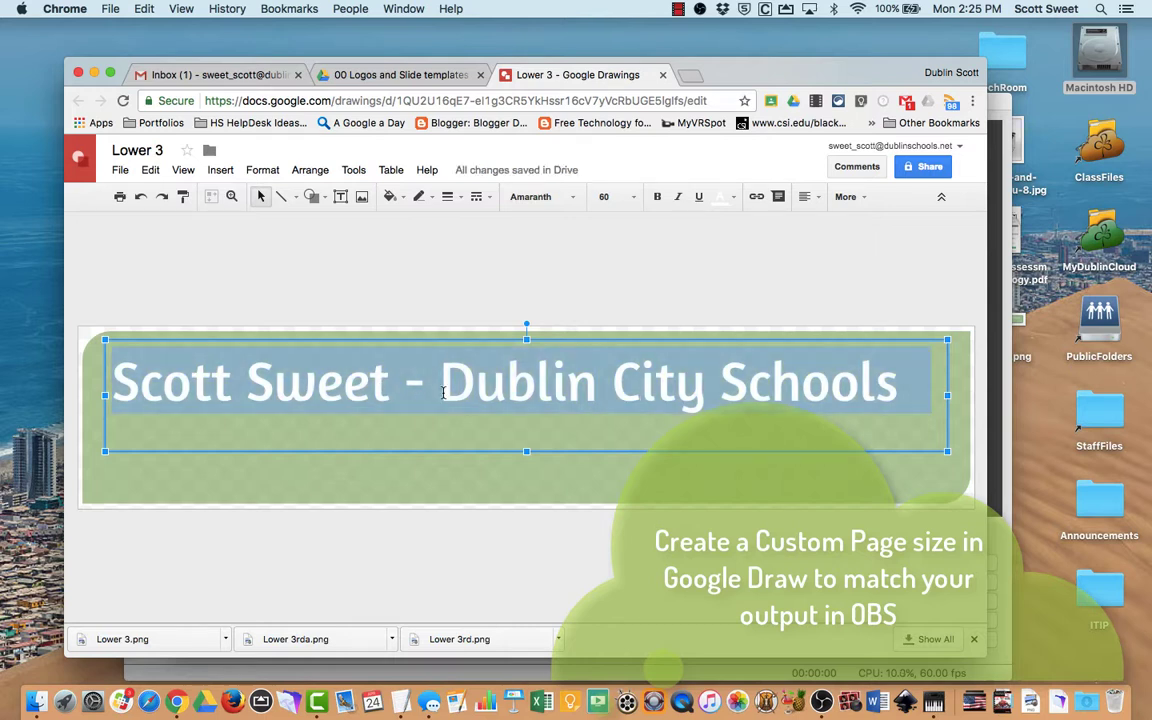
{"action": "left_click", "coordinate": [443, 392]}
{"action": "left_click_drag", "start_coordinate": [443, 392], "coordinate": [822, 385]}
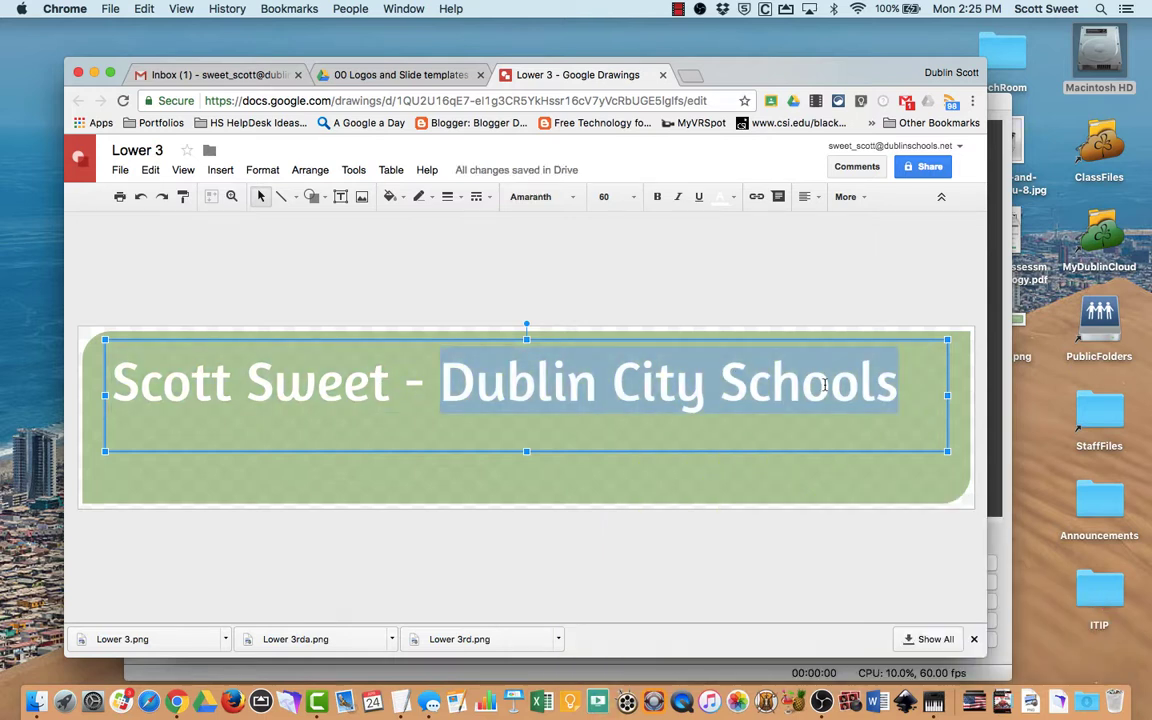
{"action": "type", "text": "GET"}
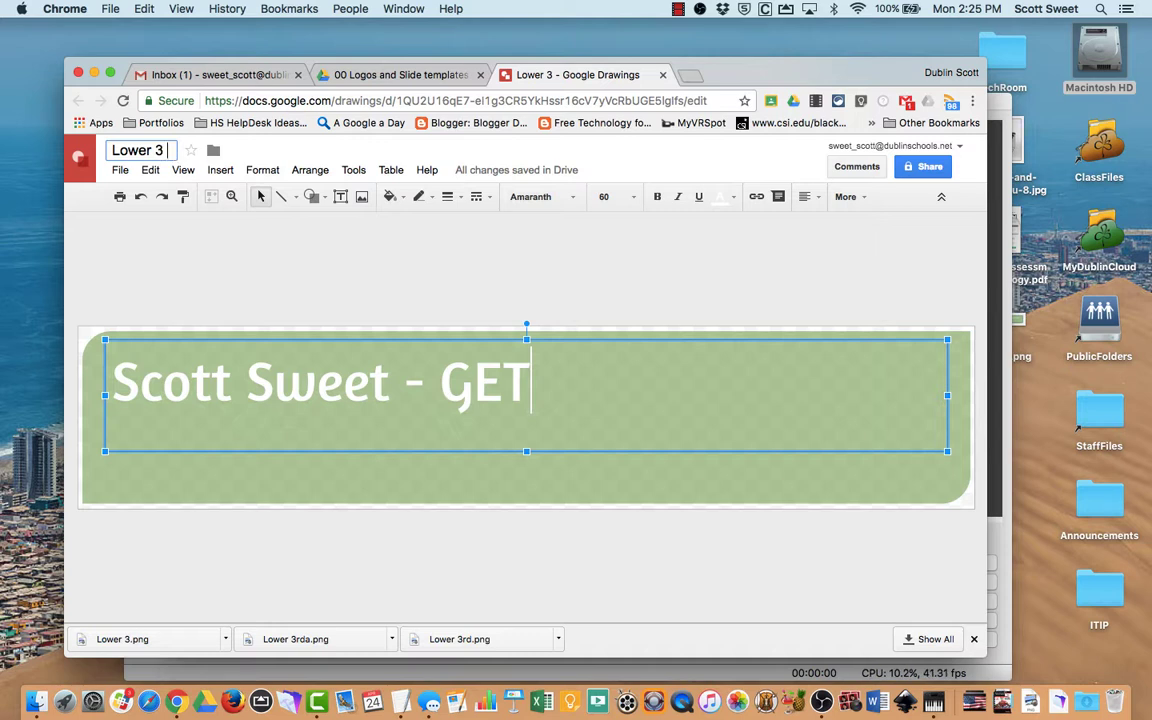
Rename the drawing to 'Lower 3 get'.
{"action": "type", "text": "ge"}
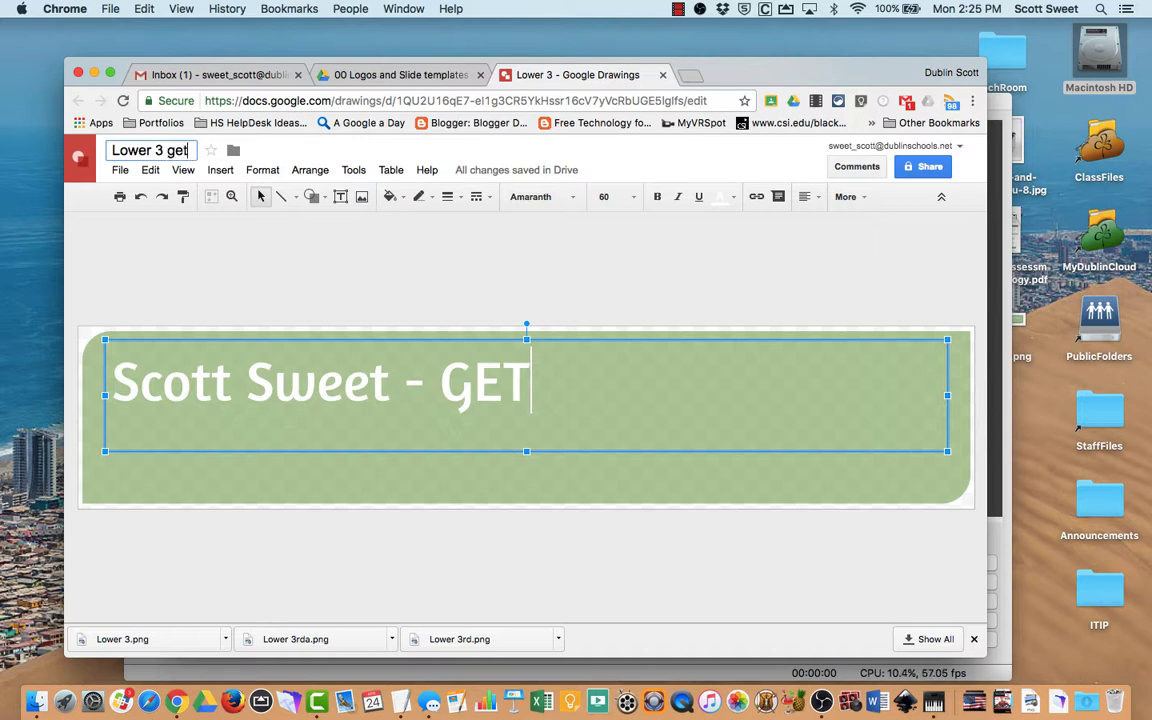
{"action": "type", "text": "t"}
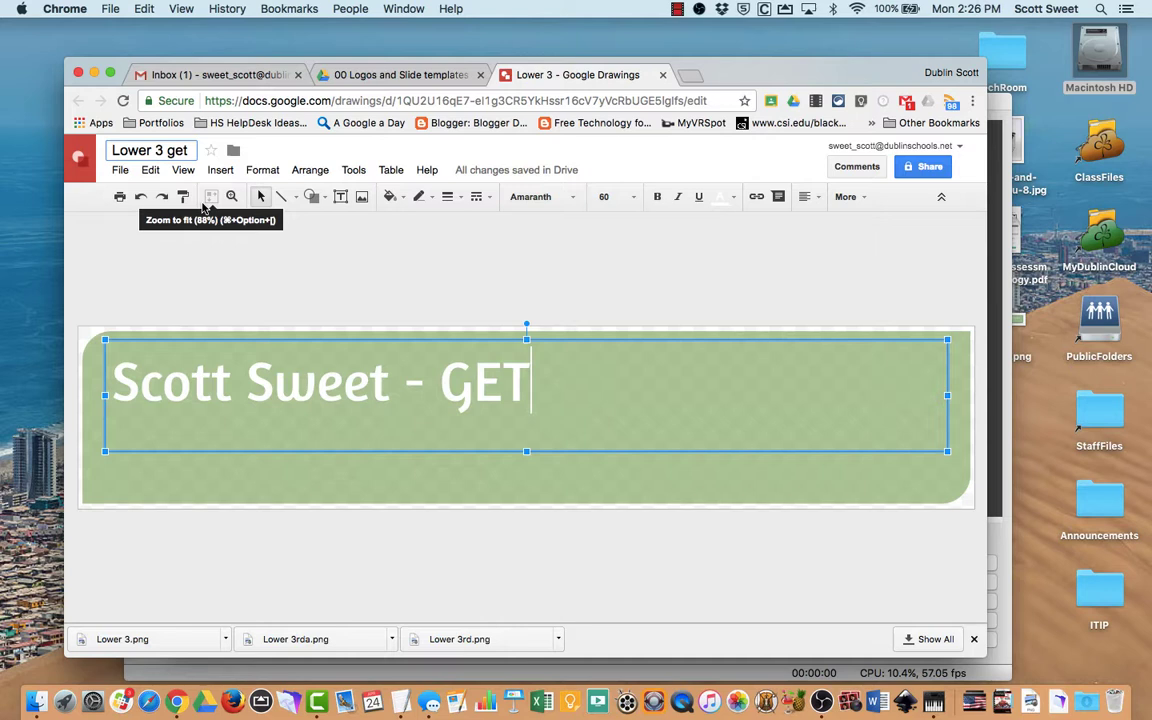
{"action": "left_click", "coordinate": [200, 262]}
{"action": "left_click", "coordinate": [155, 174]}
{"action": "mouse_move", "coordinate": [120, 170]}
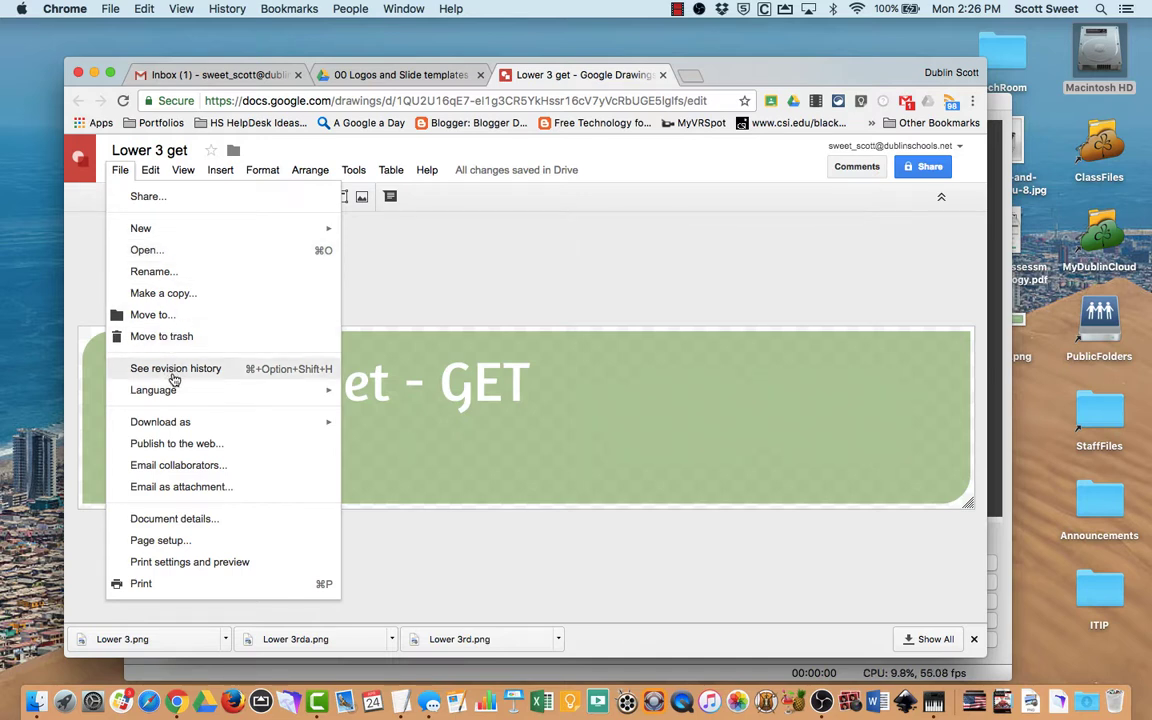
Download the drawing as the PNG 'Lower 3 get.png' and return to OBS Studio.
{"action": "mouse_move", "coordinate": [177, 428]}
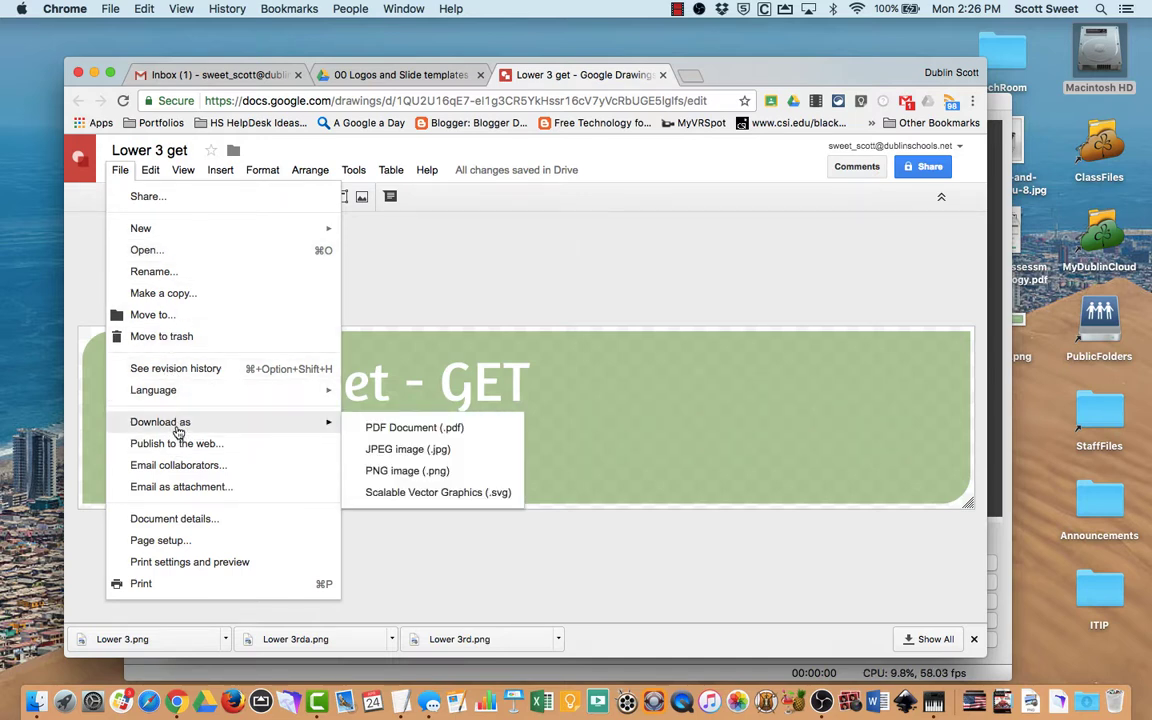
{"action": "mouse_move", "coordinate": [333, 427]}
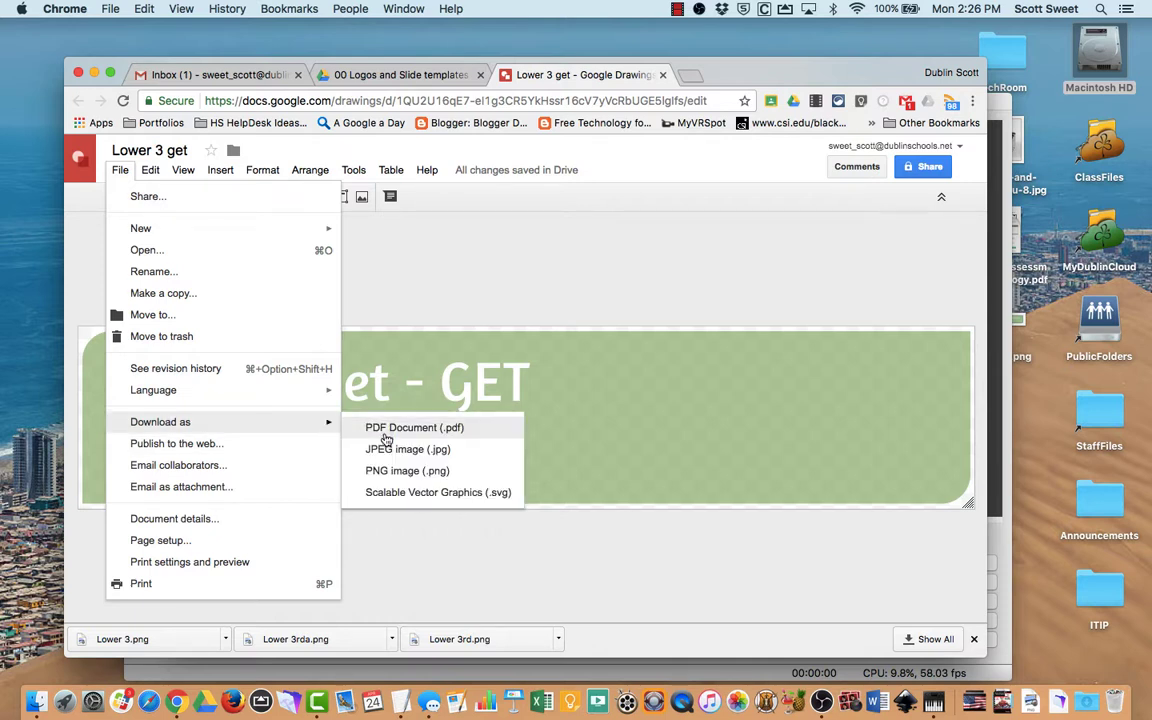
{"action": "left_click", "coordinate": [397, 472]}
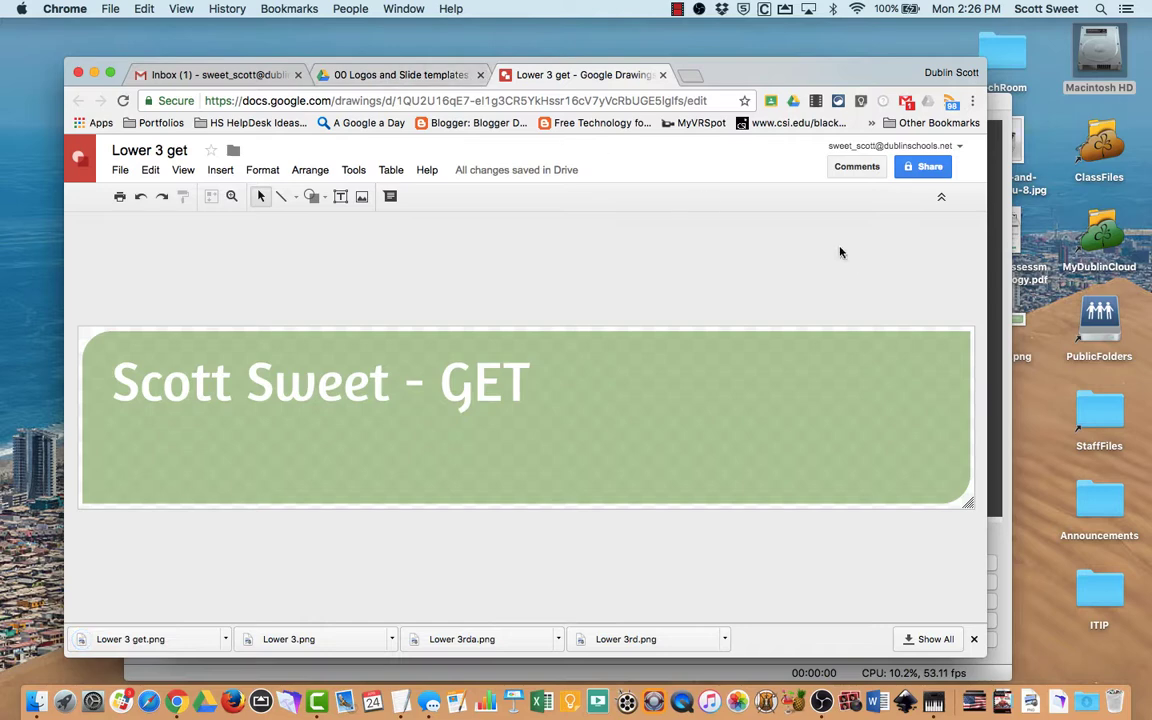
{"action": "left_click", "coordinate": [1000, 278]}
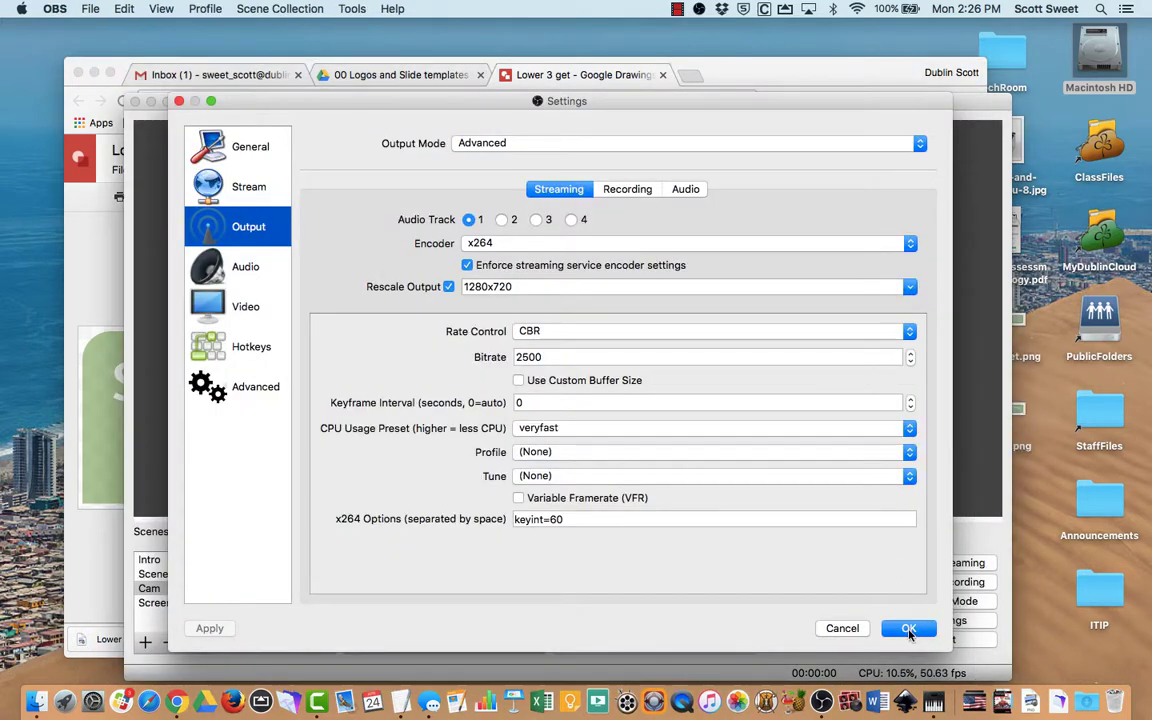
Close OBS Settings and delete the old Lower 3 source from the scene.
{"action": "left_click", "coordinate": [909, 629]}
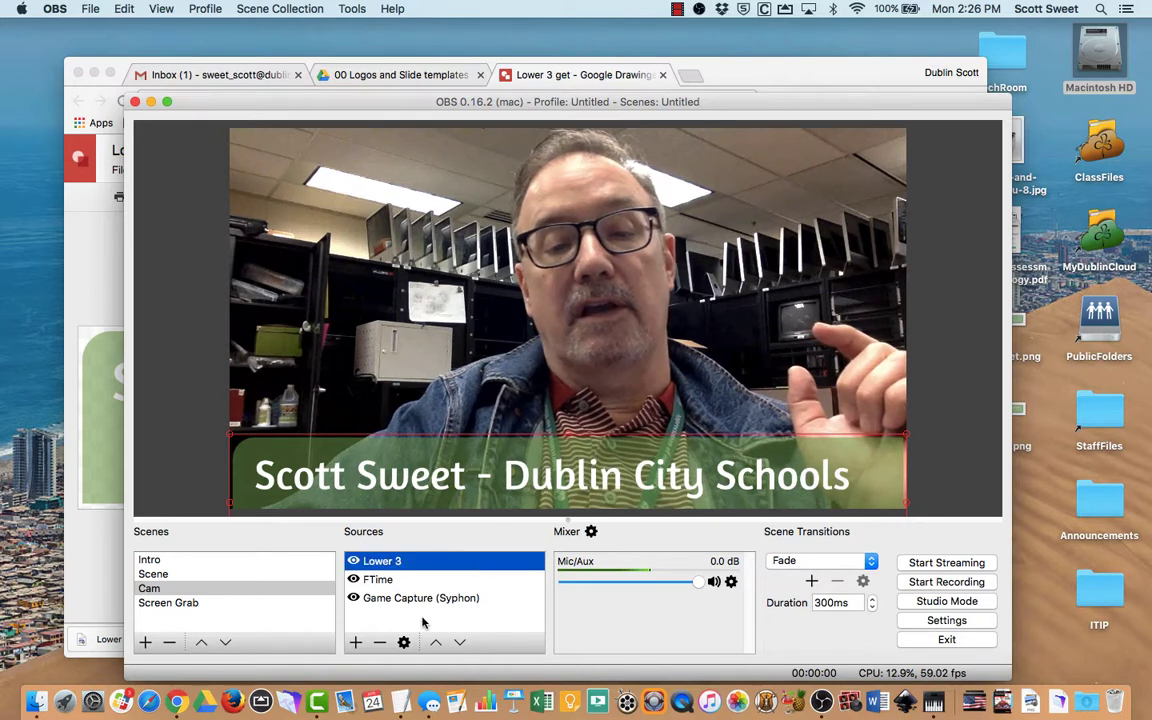
{"action": "left_click", "coordinate": [379, 642]}
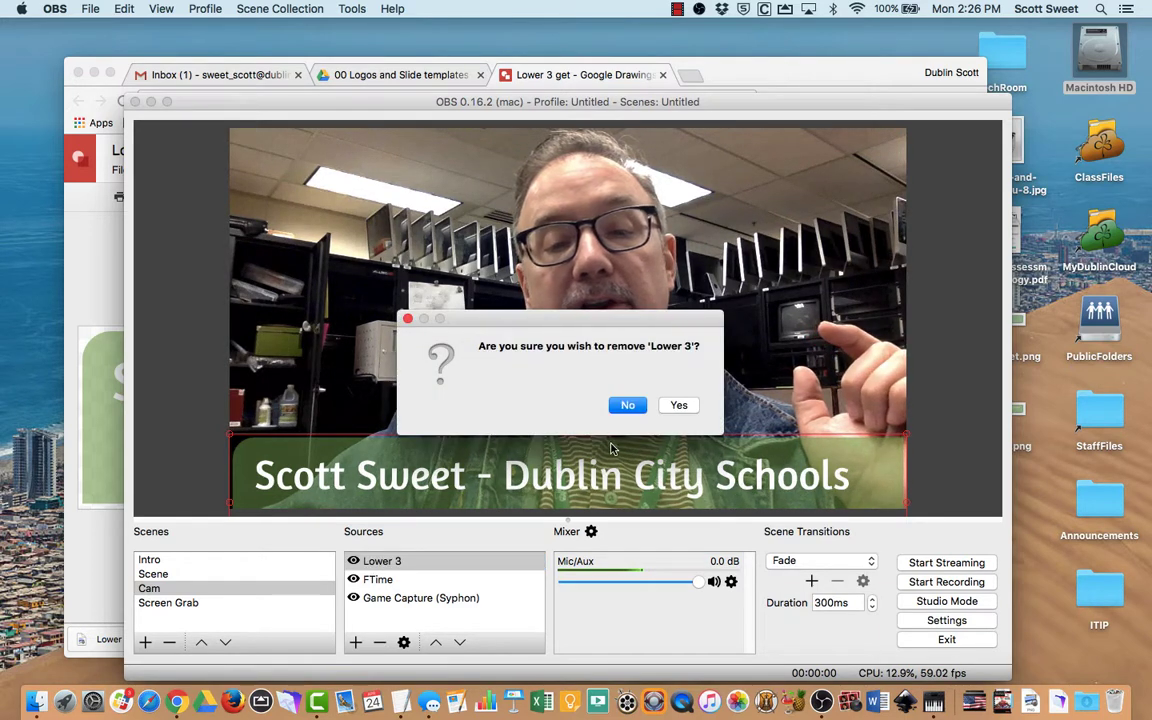
{"action": "left_click", "coordinate": [679, 405]}
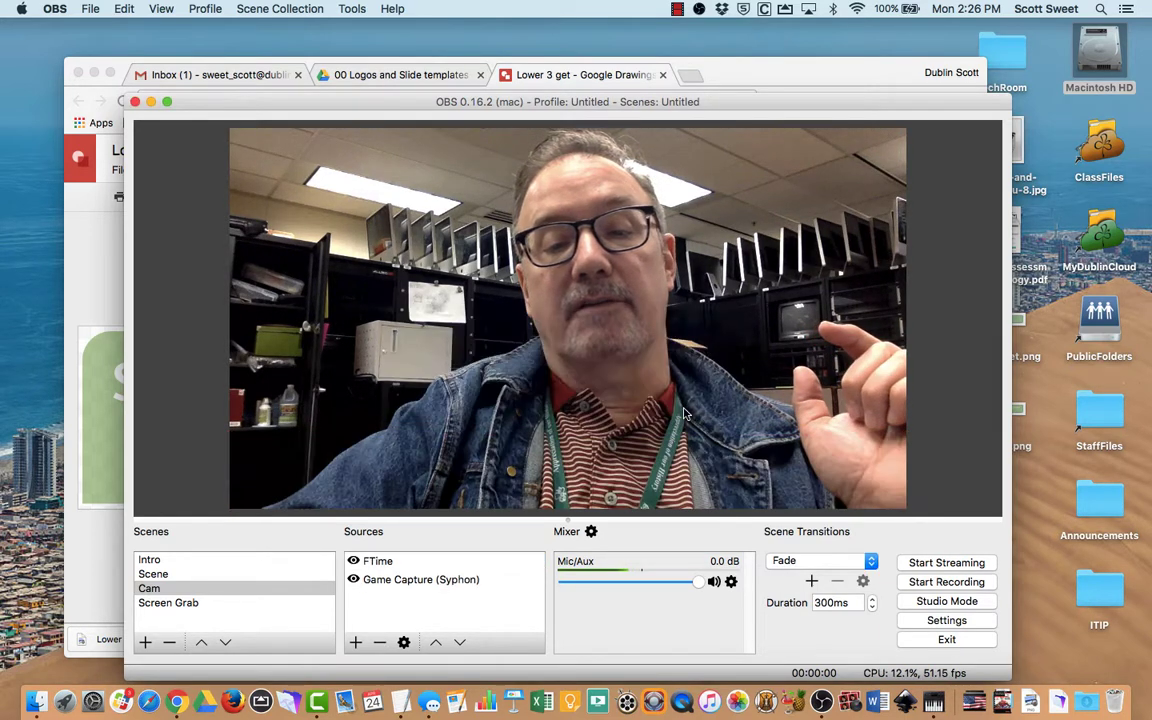
Add an image source named 'lower 3 GET' using the Lower 3 get.png file.
{"action": "left_click", "coordinate": [354, 644]}
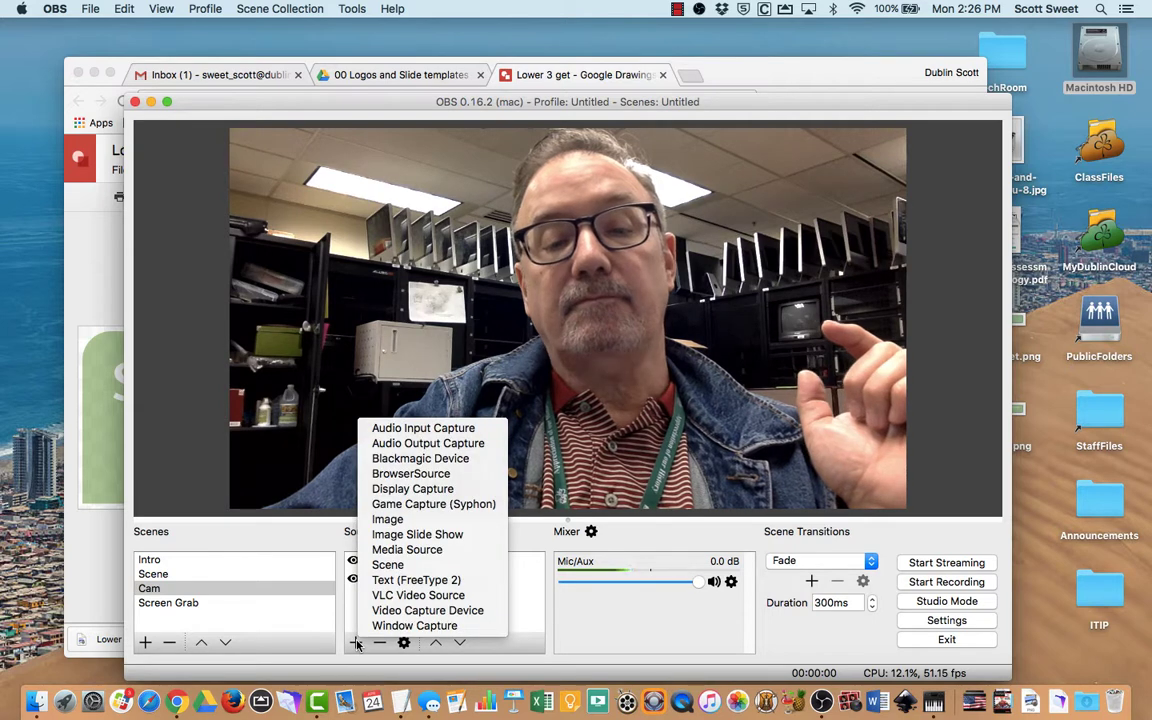
{"action": "left_click", "coordinate": [413, 519]}
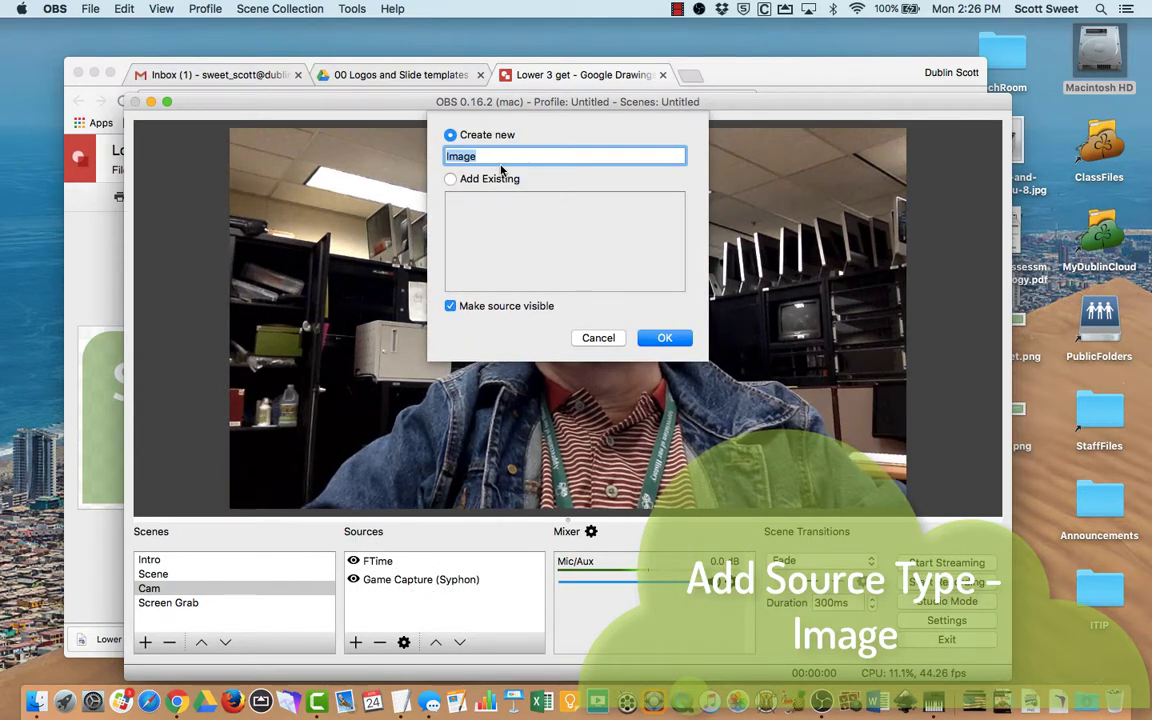
{"action": "type", "text": "lower "}
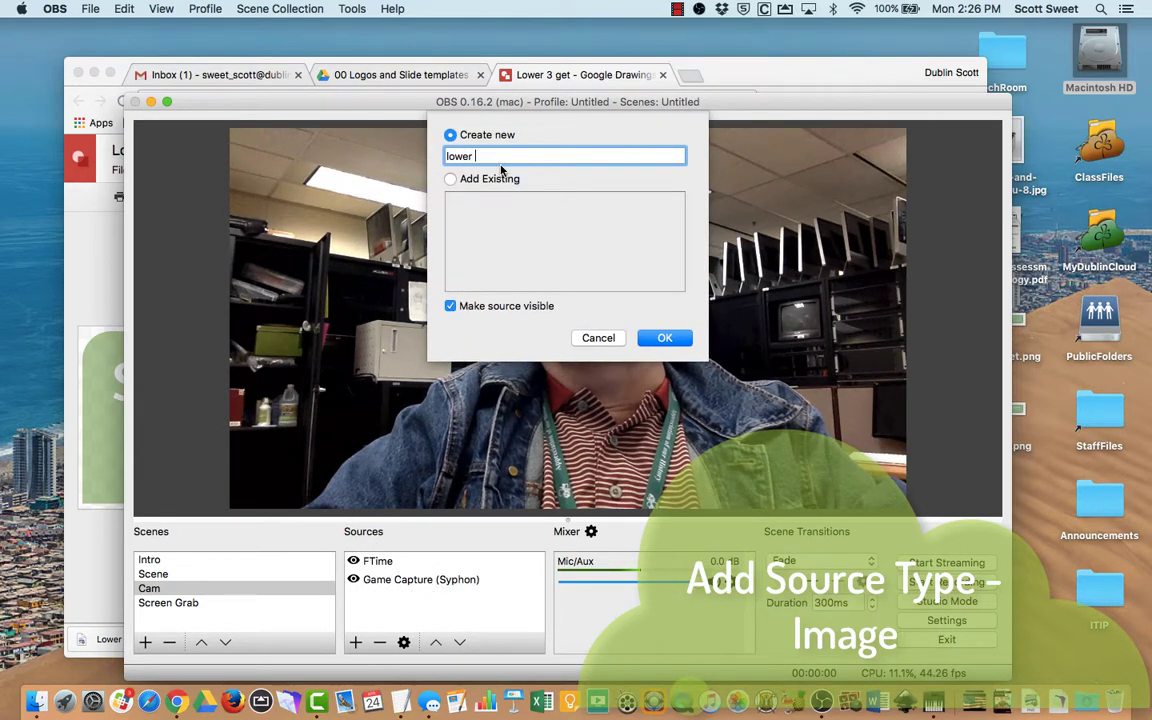
{"action": "type", "text": "3 G"}
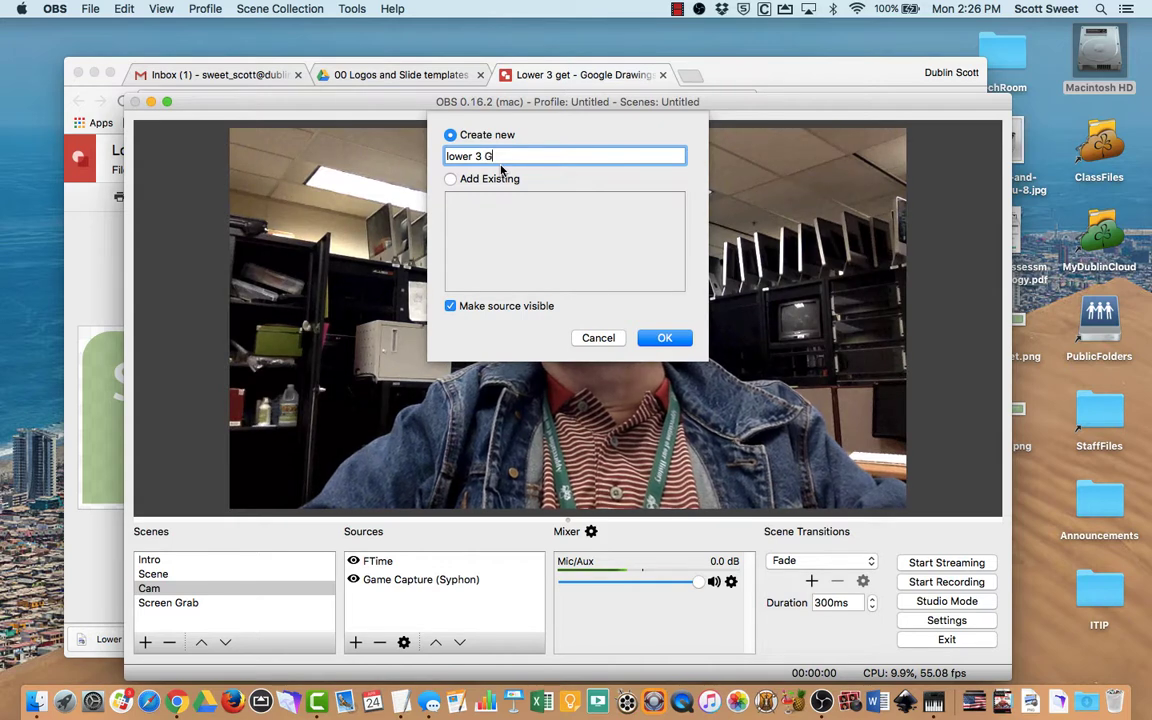
{"action": "type", "text": "ET"}
{"action": "key", "text": "Return"}
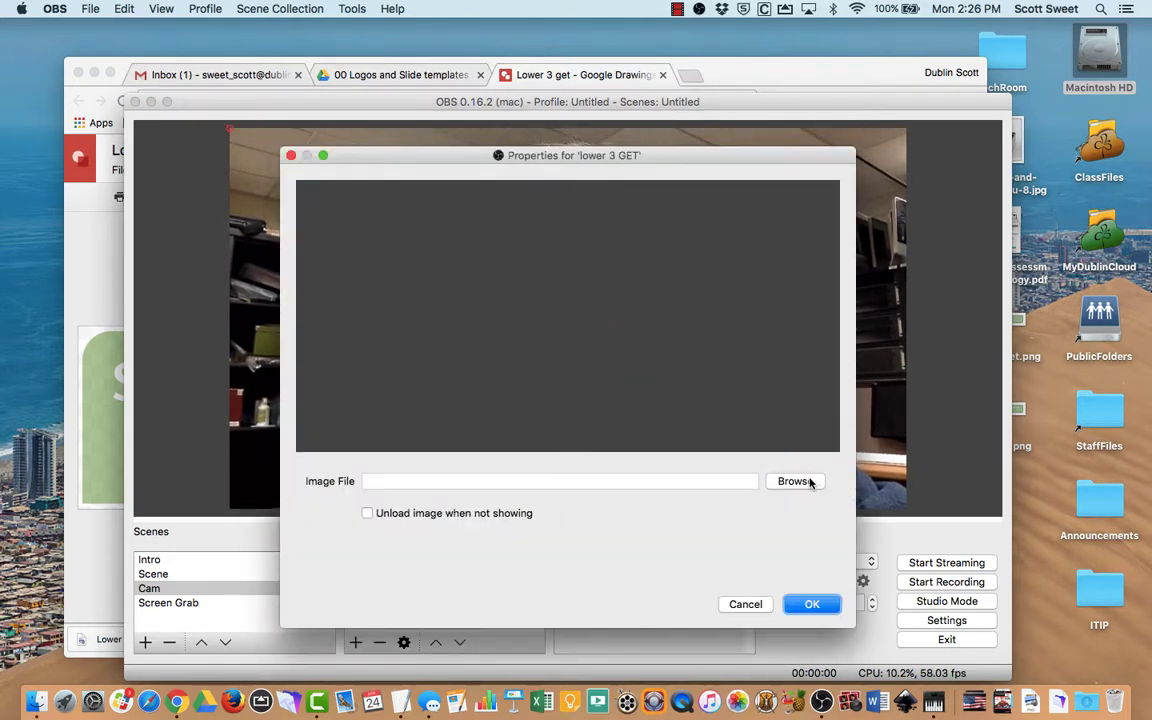
{"action": "left_click", "coordinate": [810, 482]}
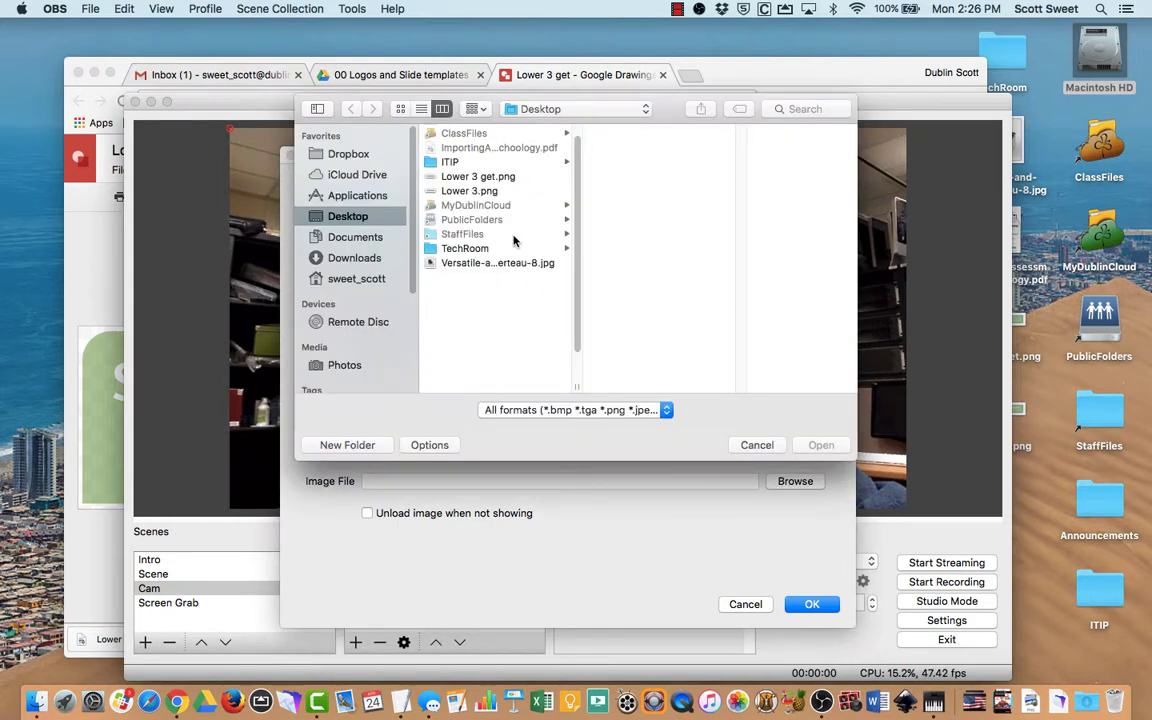
{"action": "left_click", "coordinate": [484, 190]}
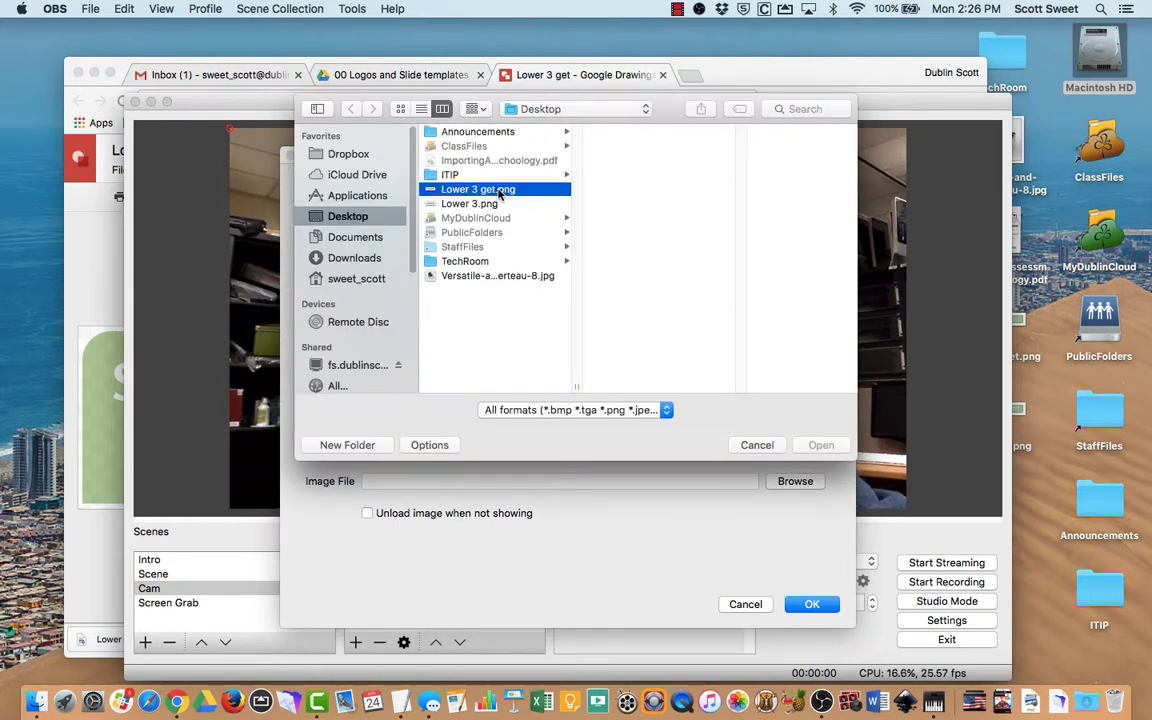
{"action": "left_click", "coordinate": [820, 445]}
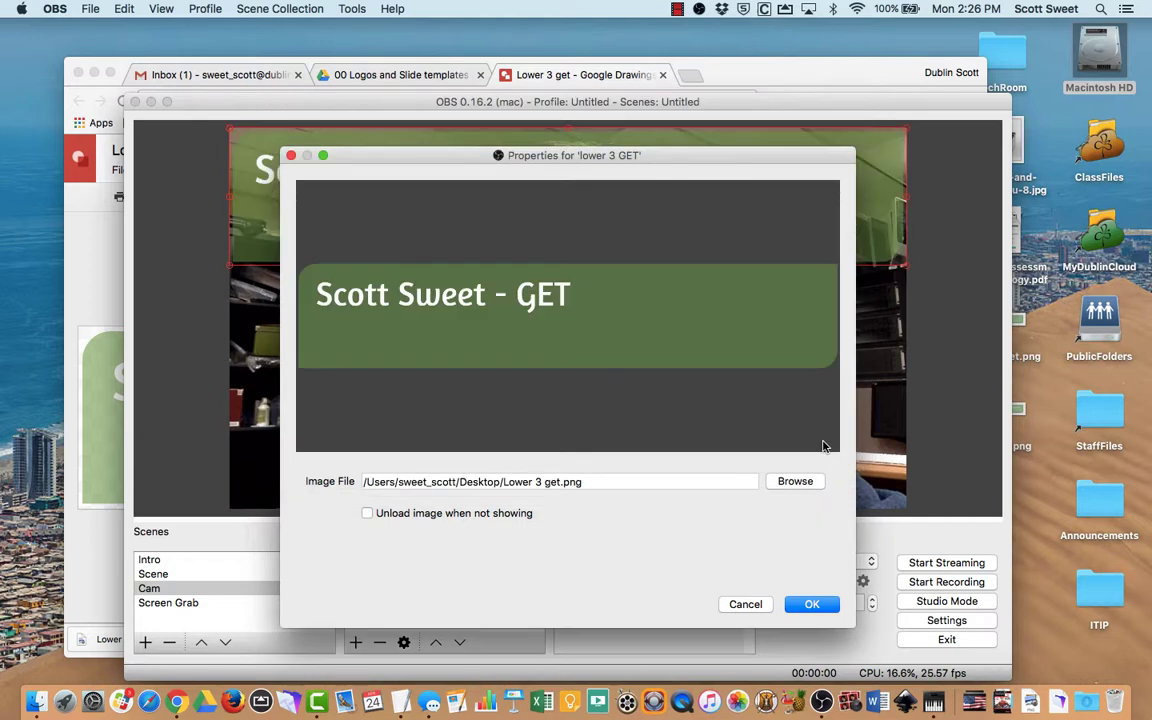
{"action": "left_click", "coordinate": [810, 605]}
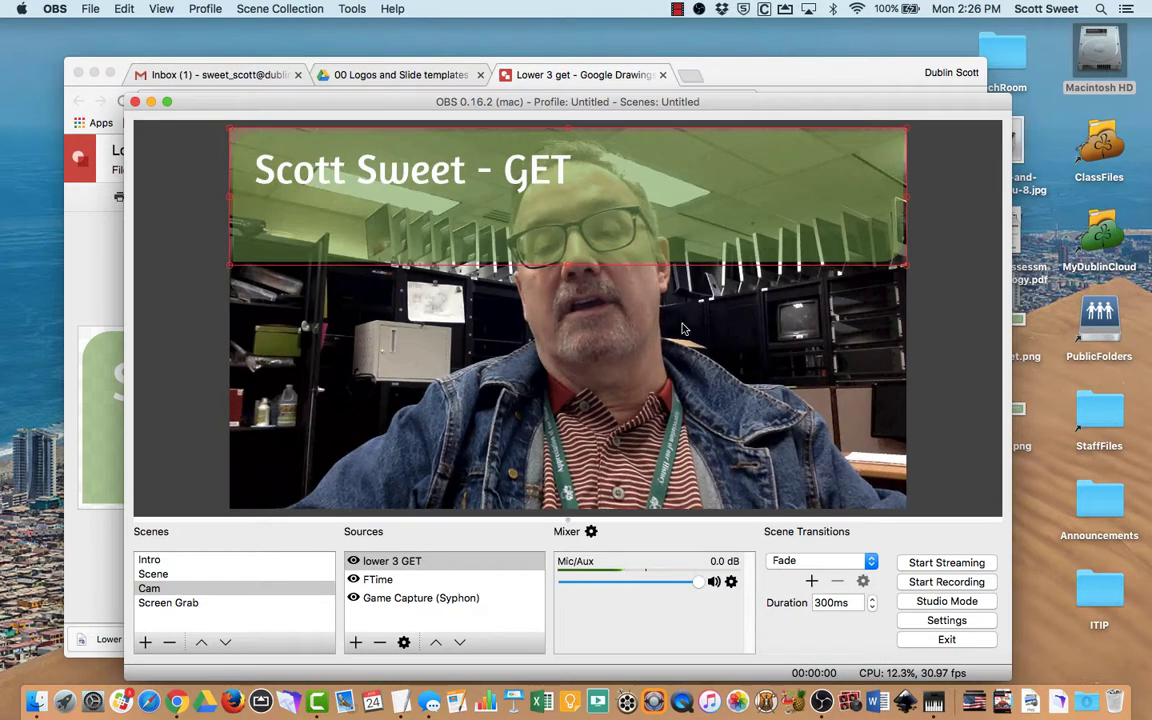
Drag the lower 3 GET banner to the webcam's bottom edge, then toggle its visibility off and on.
{"action": "left_click_drag", "start_coordinate": [670, 288], "coordinate": [664, 555]}
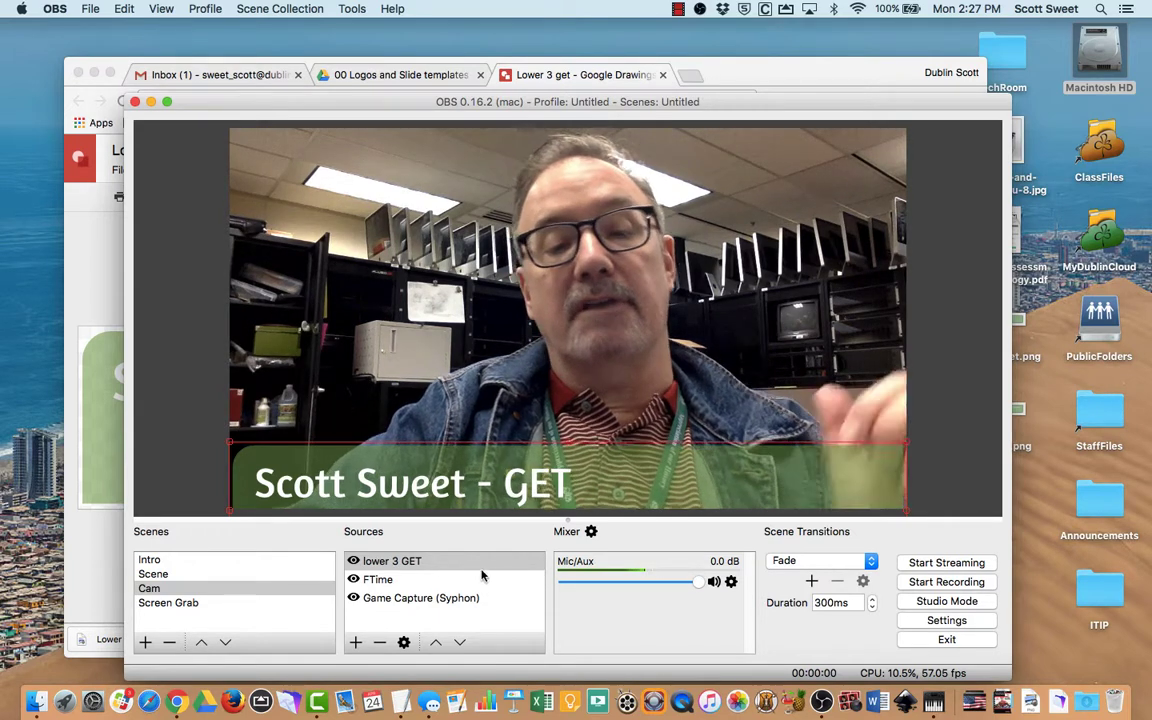
{"action": "left_click", "coordinate": [354, 562]}
{"action": "left_click", "coordinate": [354, 562]}
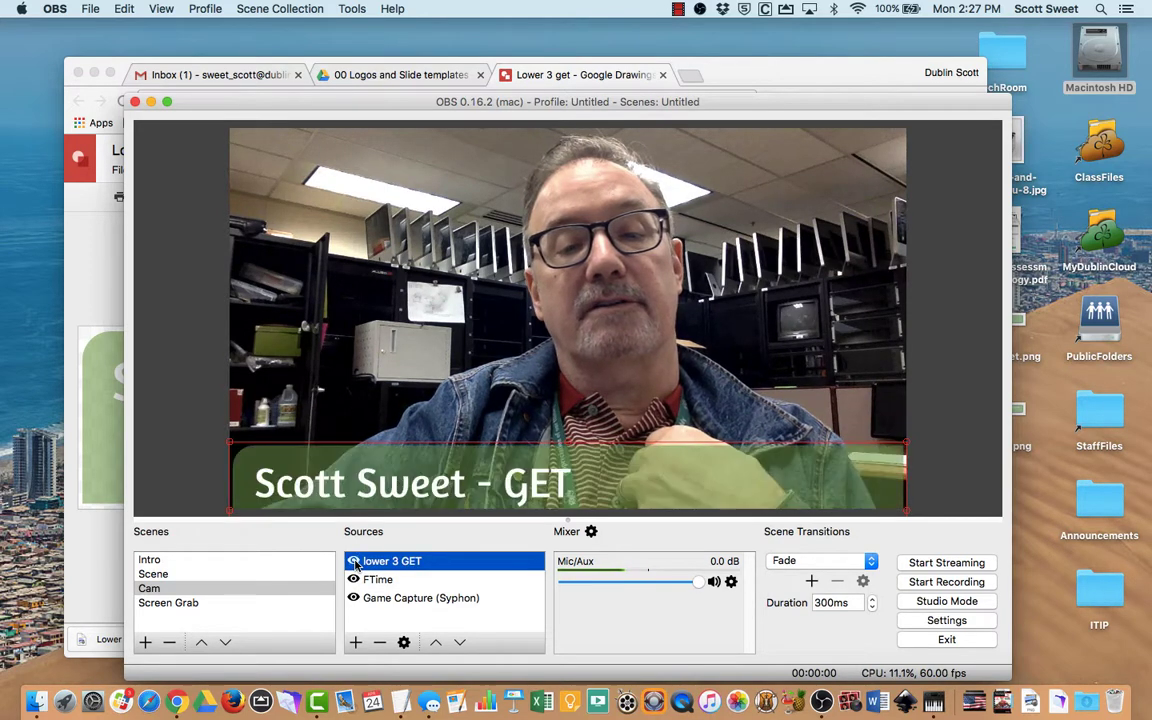